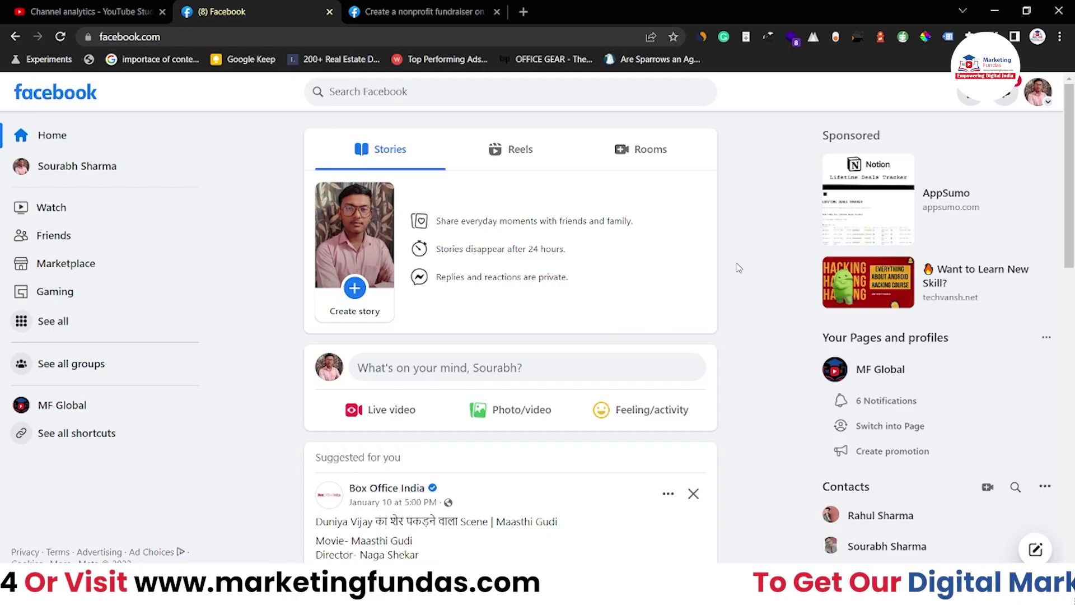
# Step: Switch the active profile to the MF Global page
pyautogui.scroll(-5, 738, 268)
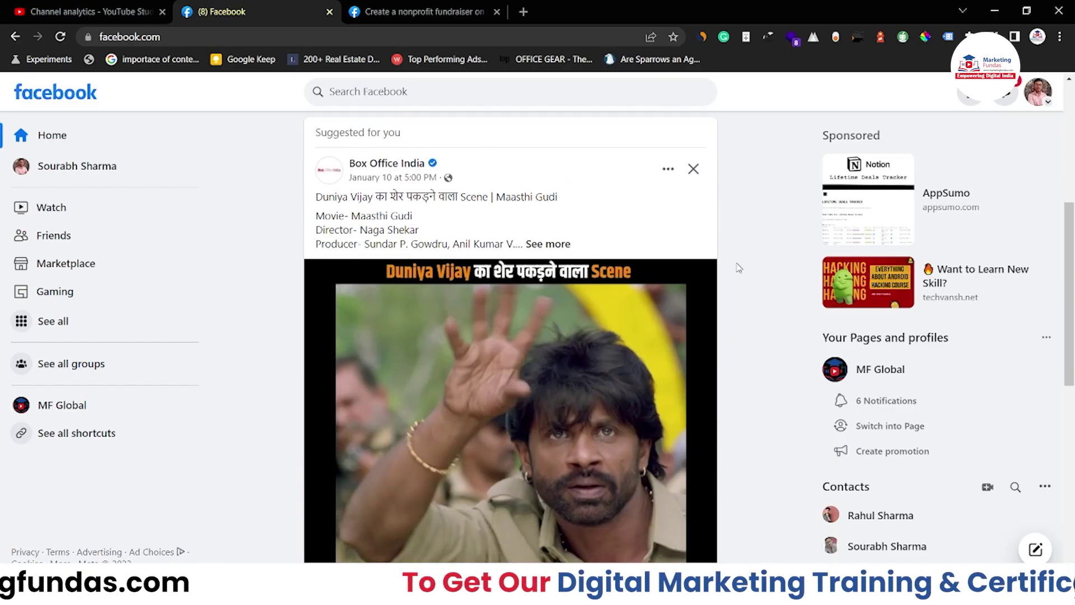
pyautogui.scroll(5, 738, 267)
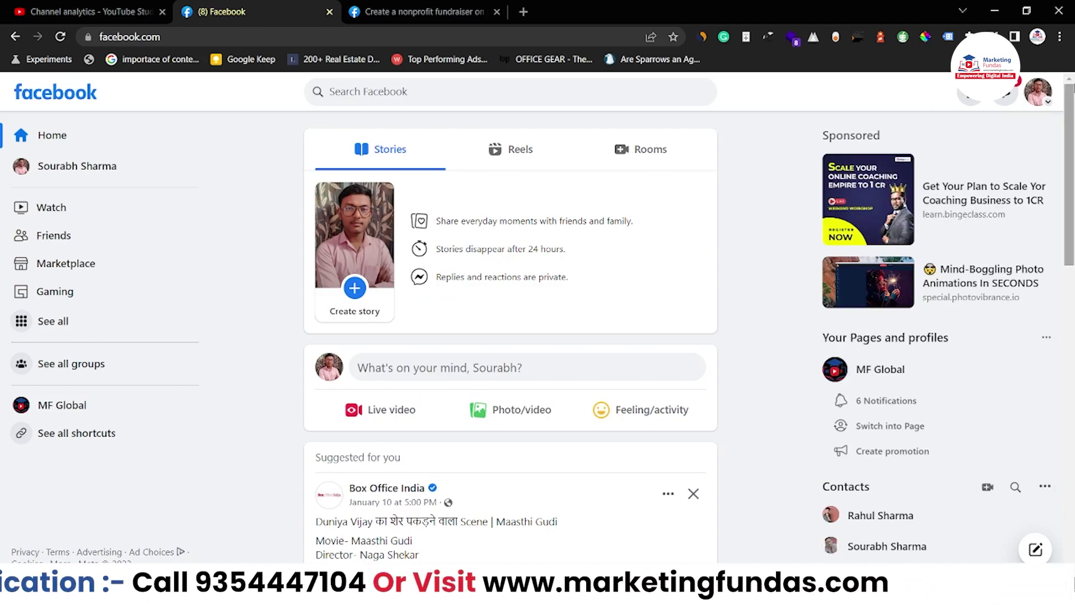
pyautogui.click(1037, 93)
pyautogui.click(1021, 141)
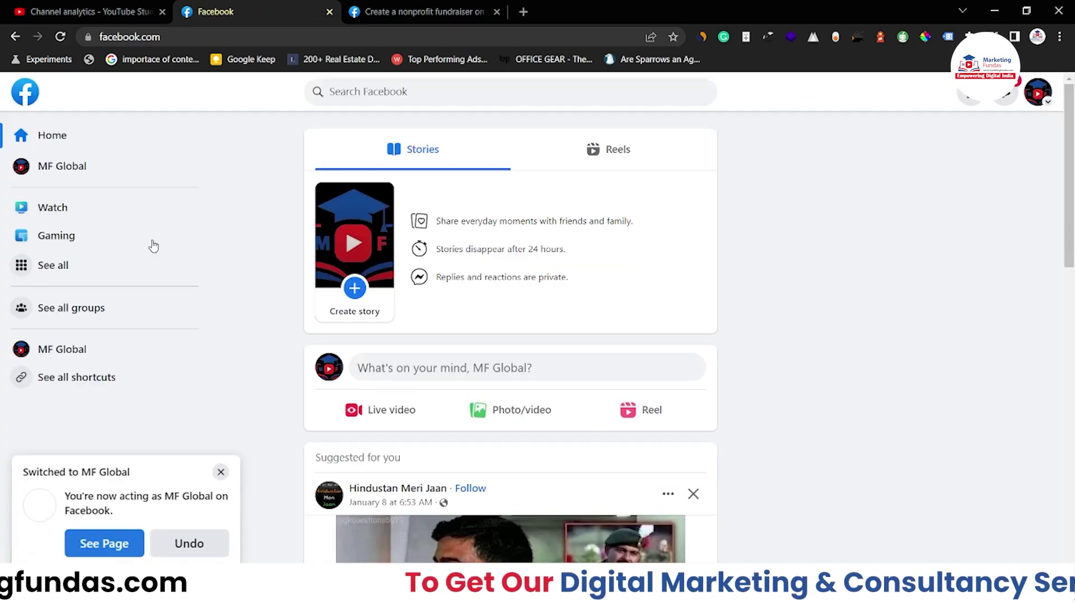
# Step: Go to MF Global's Professional dashboard from the full See all menu
pyautogui.scroll(-1, 286, 261)
pyautogui.scroll(1, 285, 257)
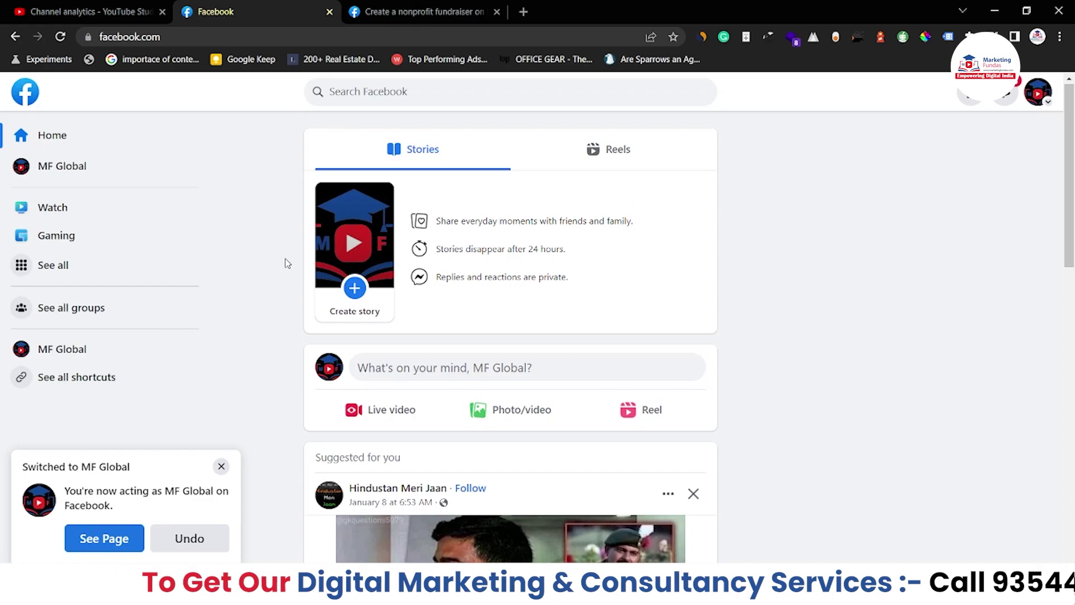
pyautogui.click(47, 266)
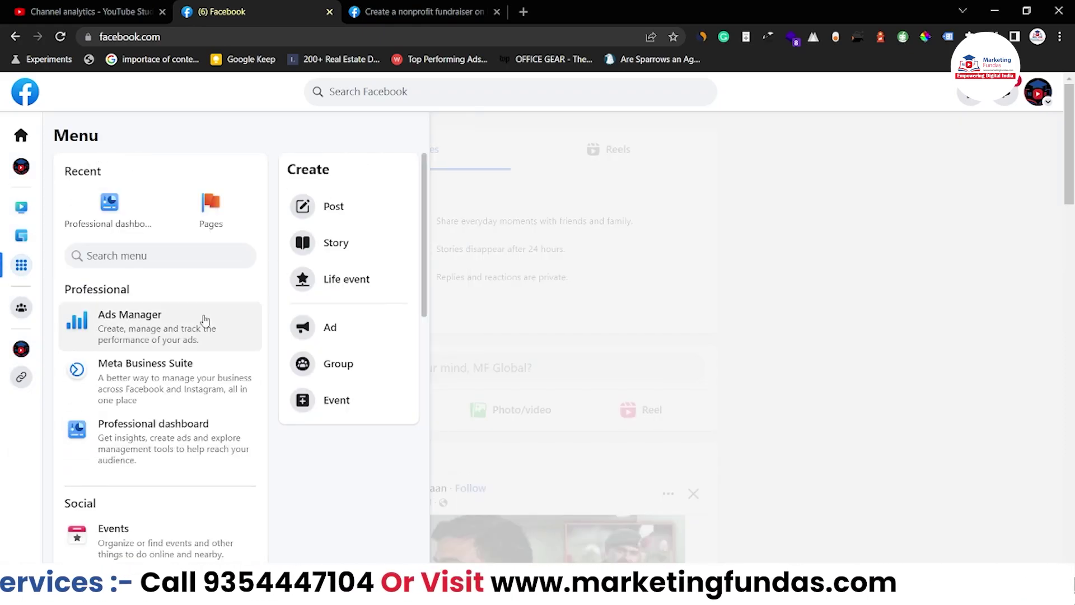
pyautogui.scroll(-2, 205, 320)
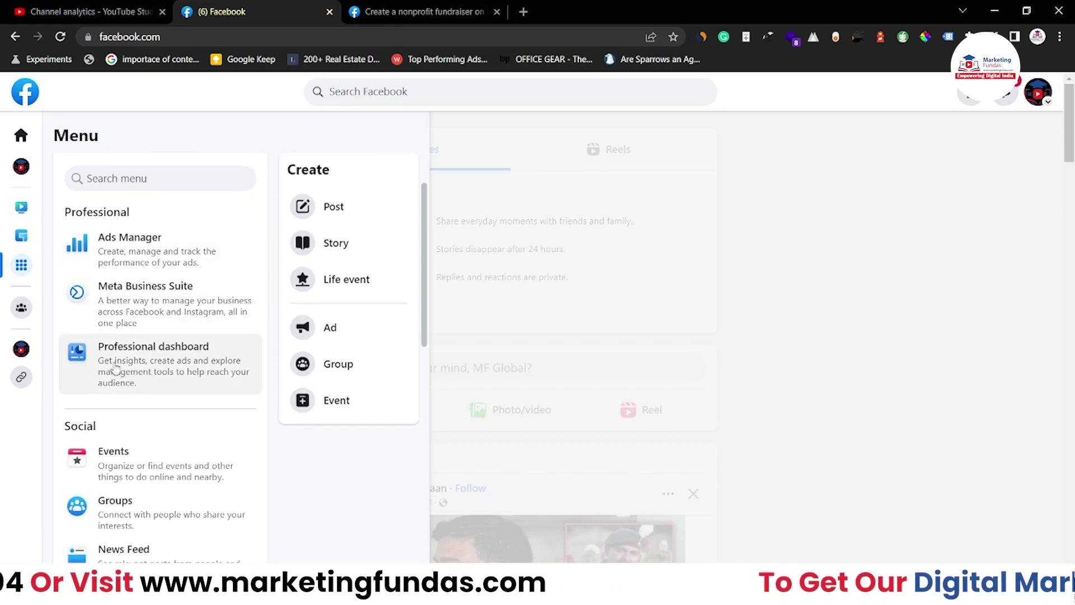
pyautogui.click(155, 364)
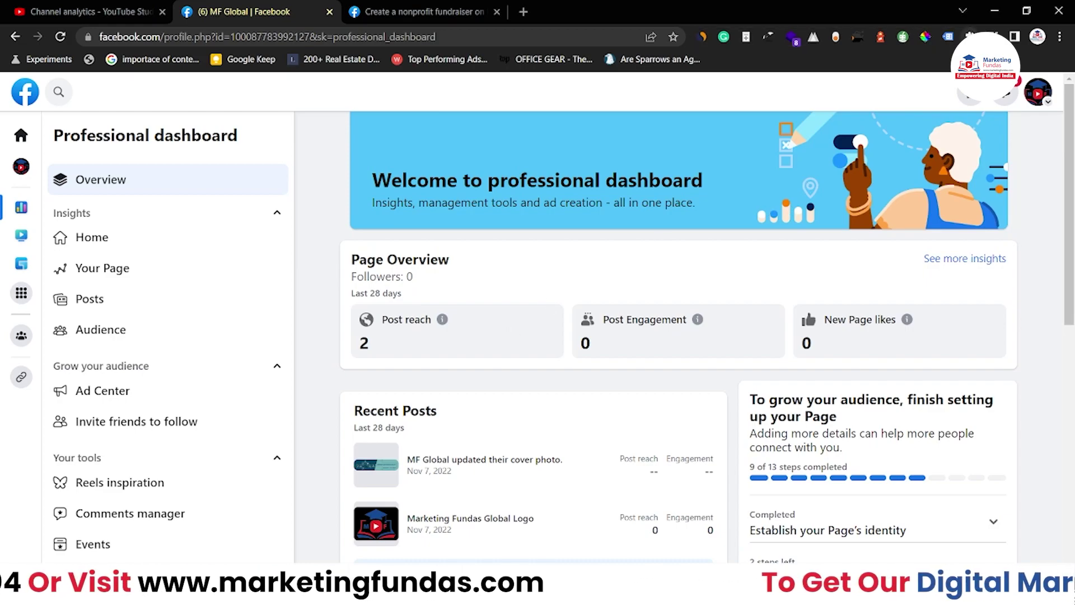
# Step: Confirm MF Global is the active profile and scroll the sidebar down to Tools to try
pyautogui.click(1042, 96)
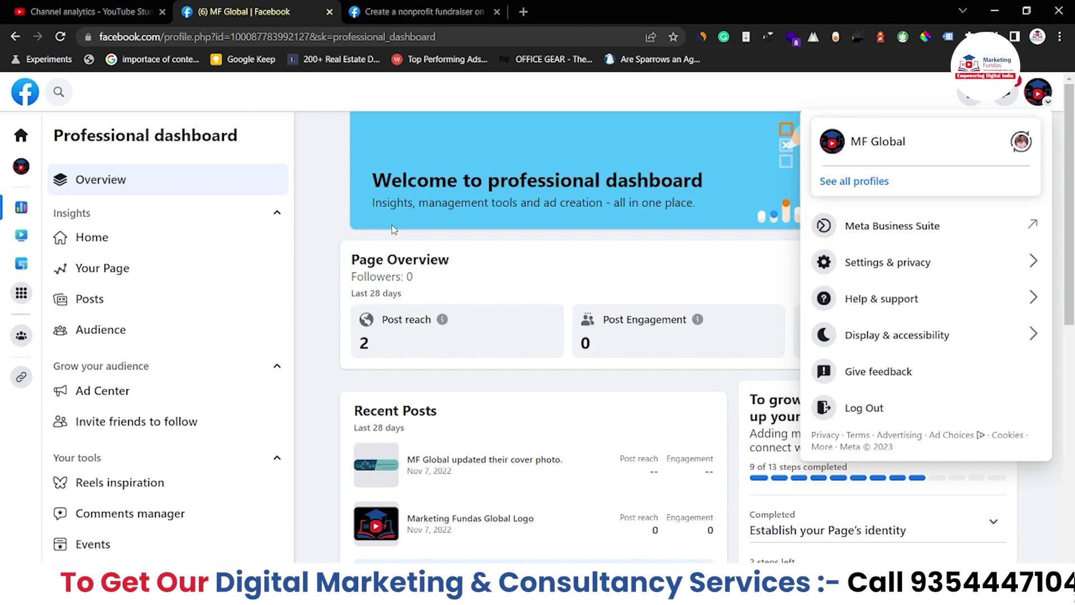
pyautogui.click(340, 242)
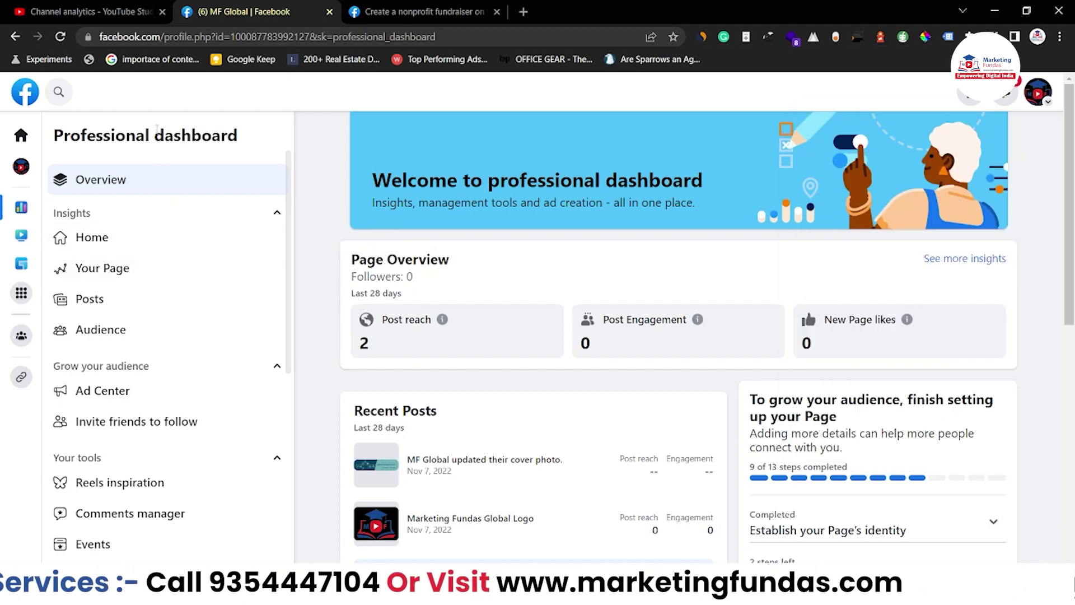
pyautogui.scroll(-1, 154, 377)
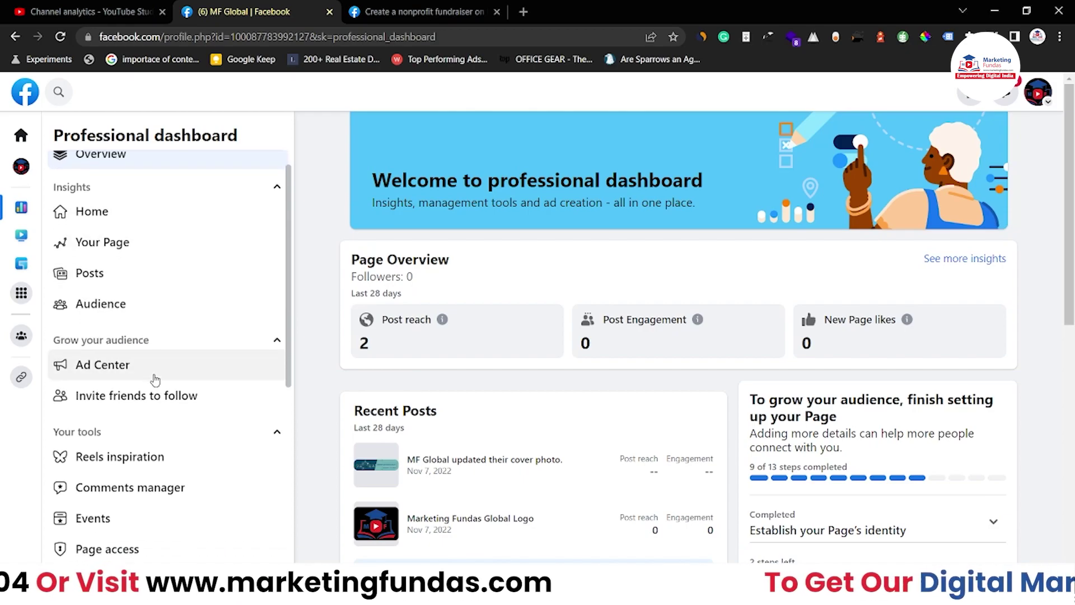
pyautogui.scroll(-5, 165, 300)
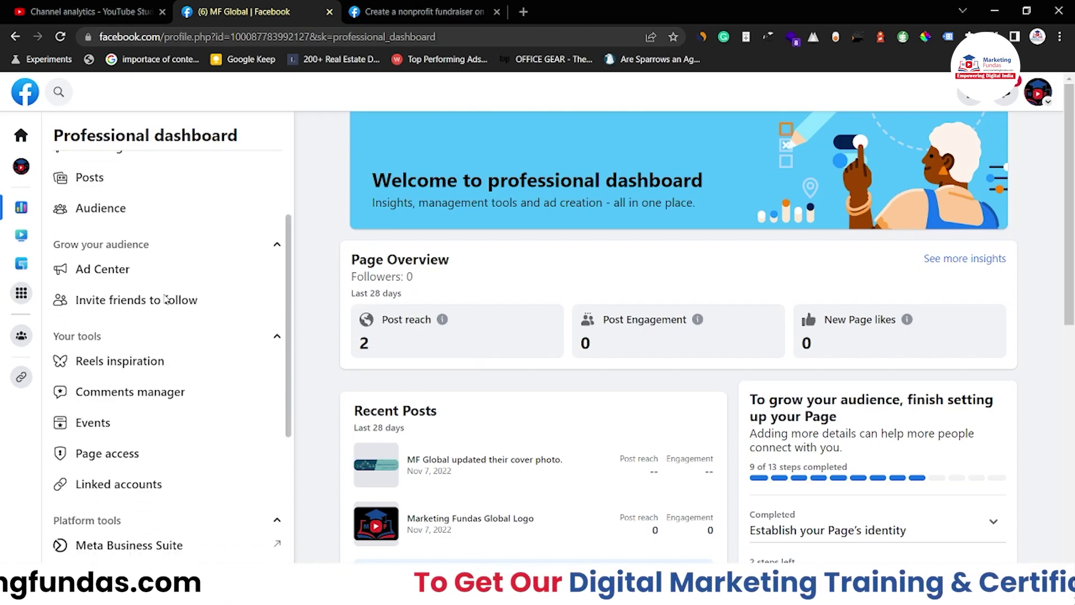
pyautogui.scroll(-2, 165, 300)
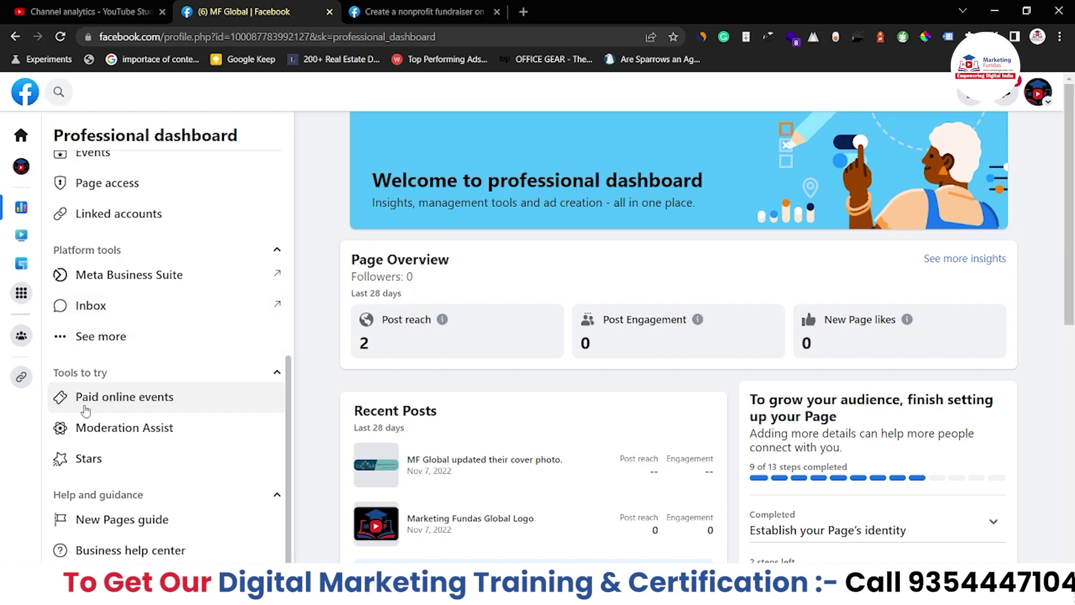
# Step: Open Moderation Assist and read its introduction recommending hiding comments from authors without friends or followers
pyautogui.click(122, 437)
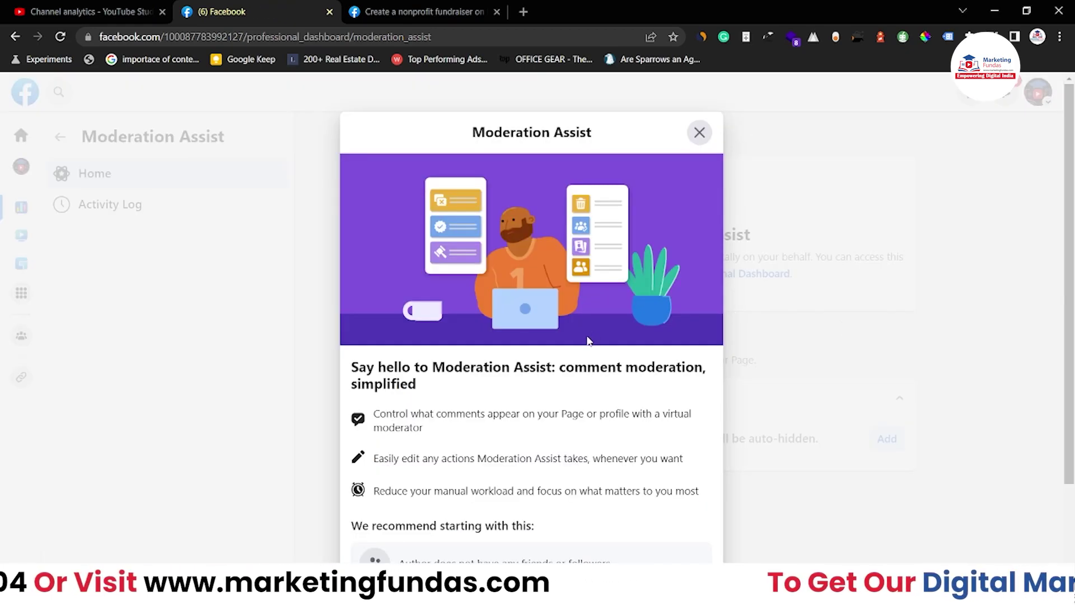
pyautogui.scroll(-2, 587, 338)
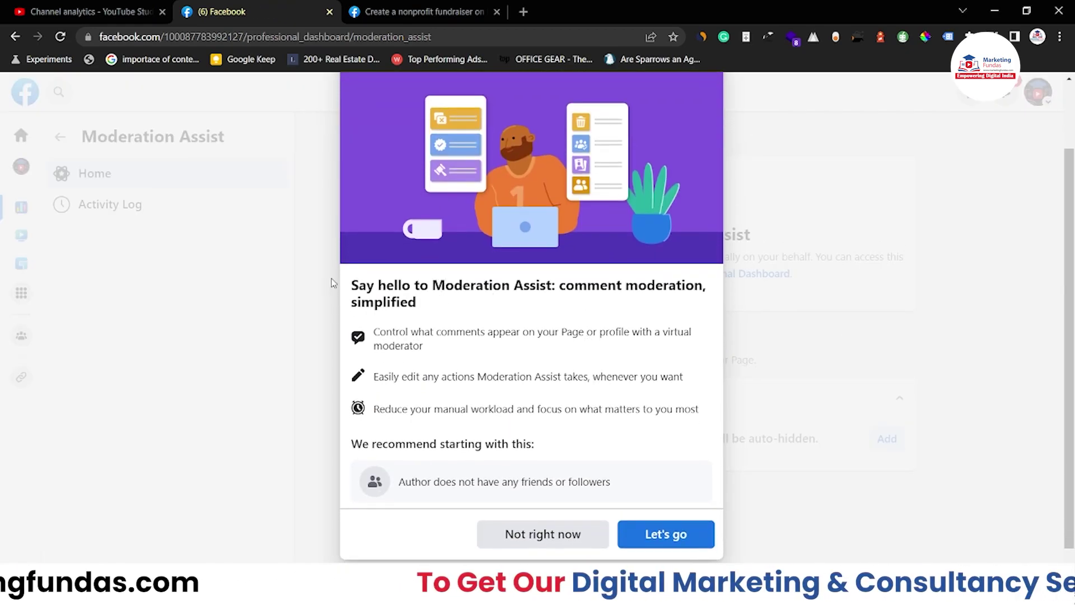
pyautogui.moveTo(351, 285); pyautogui.dragTo(421, 312)
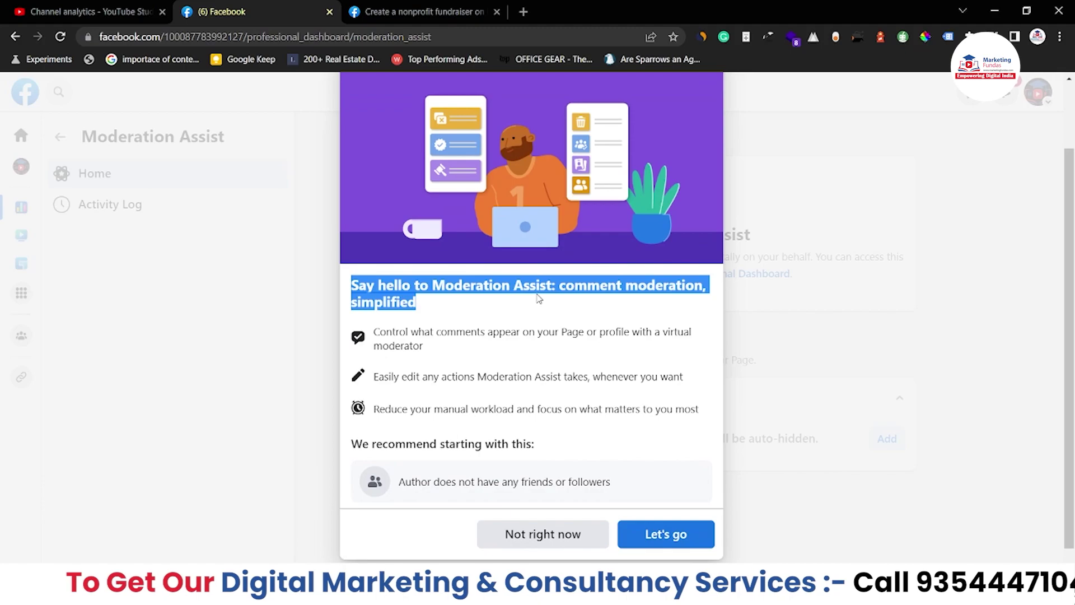
pyautogui.click(427, 300)
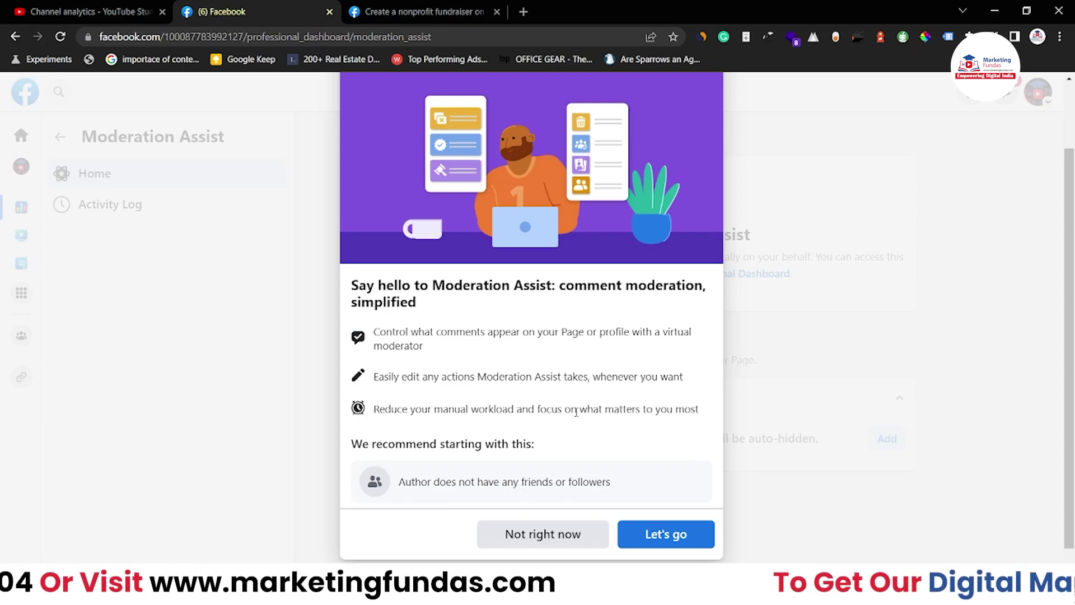
pyautogui.scroll(-1, 576, 412)
# Step: Accept the no-friends-or-followers recommendation, check its options, then start adding another criterion under Manage comments
pyautogui.click(665, 510)
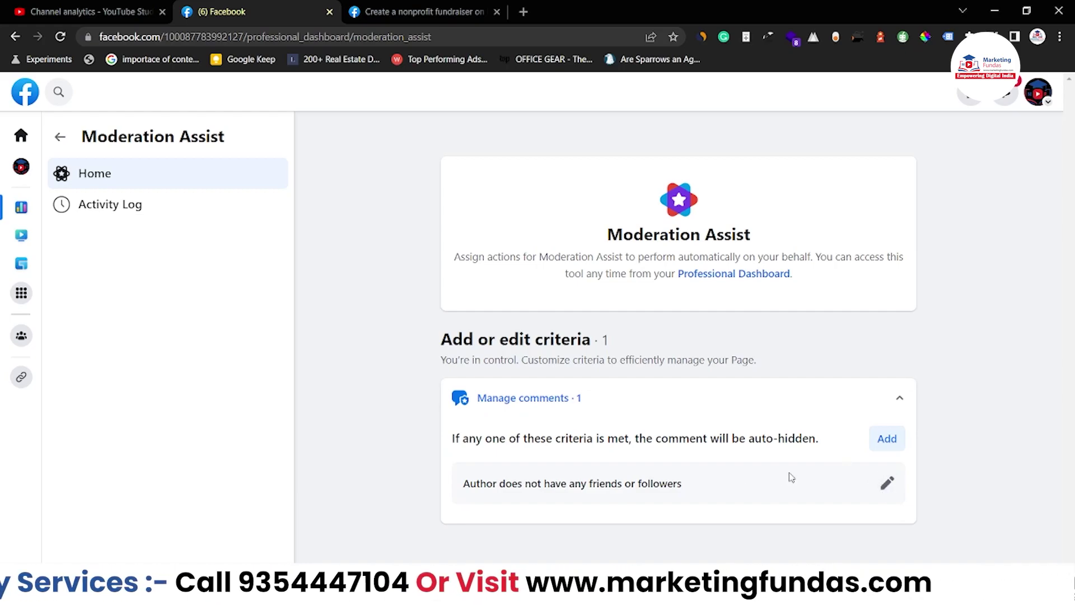
pyautogui.click(883, 485)
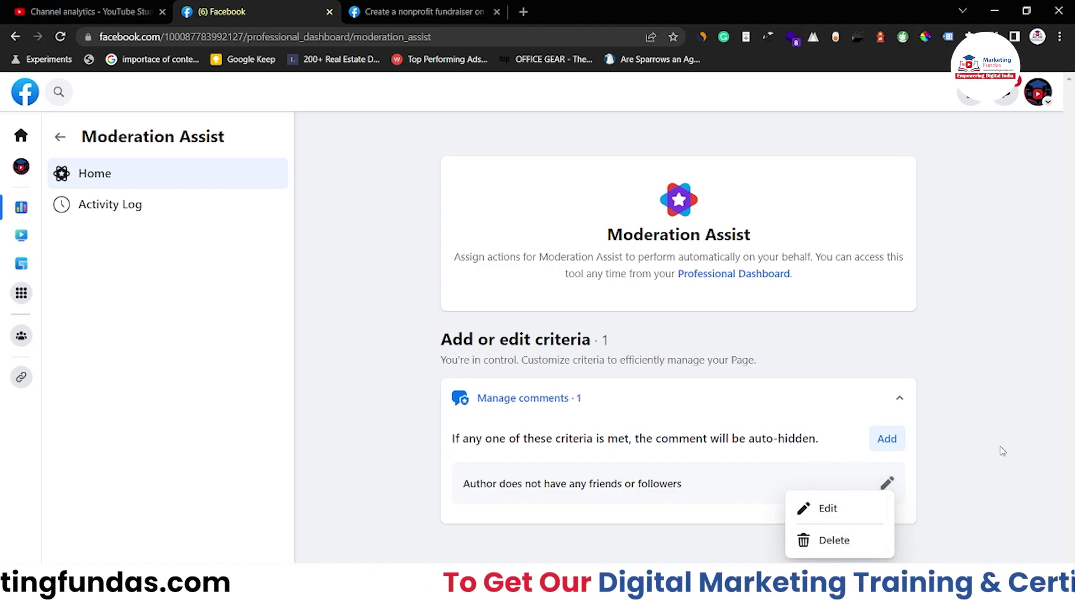
pyautogui.click(918, 456)
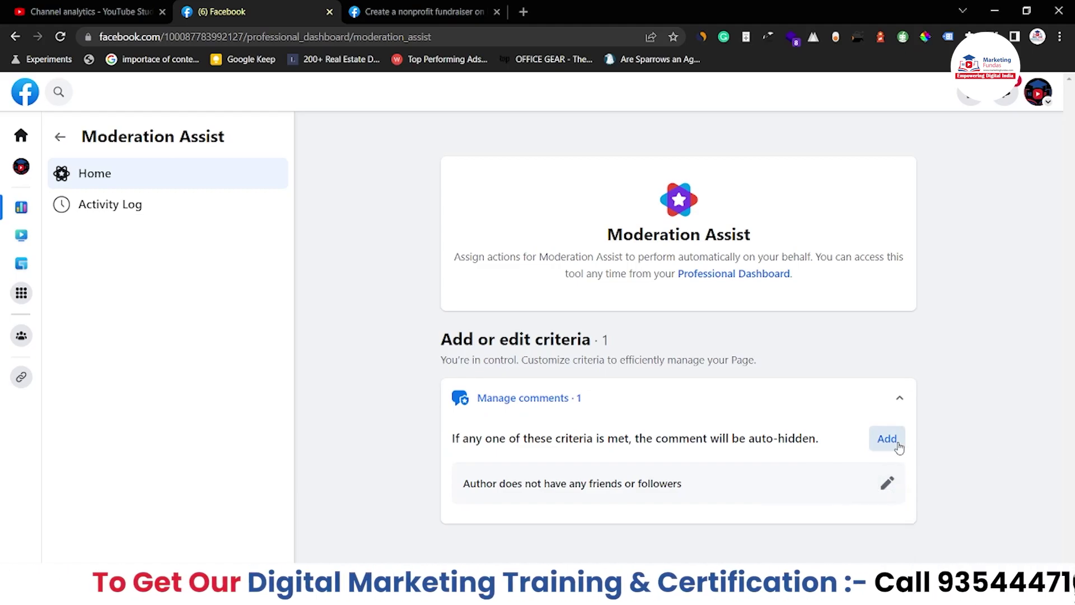
pyautogui.click(880, 439)
pyautogui.scroll(-3, 629, 384)
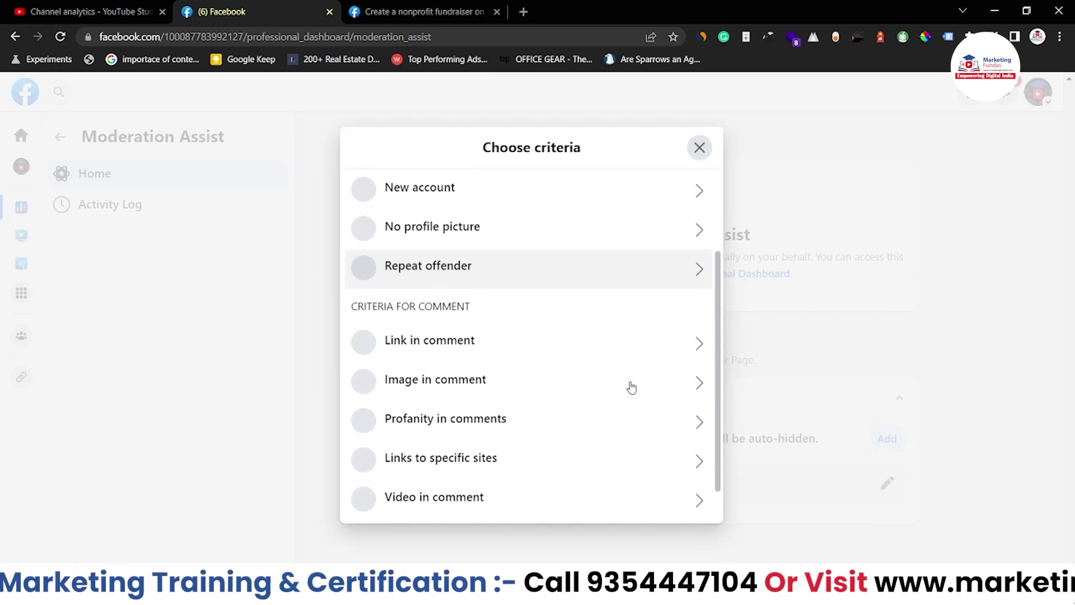
pyautogui.scroll(3, 631, 388)
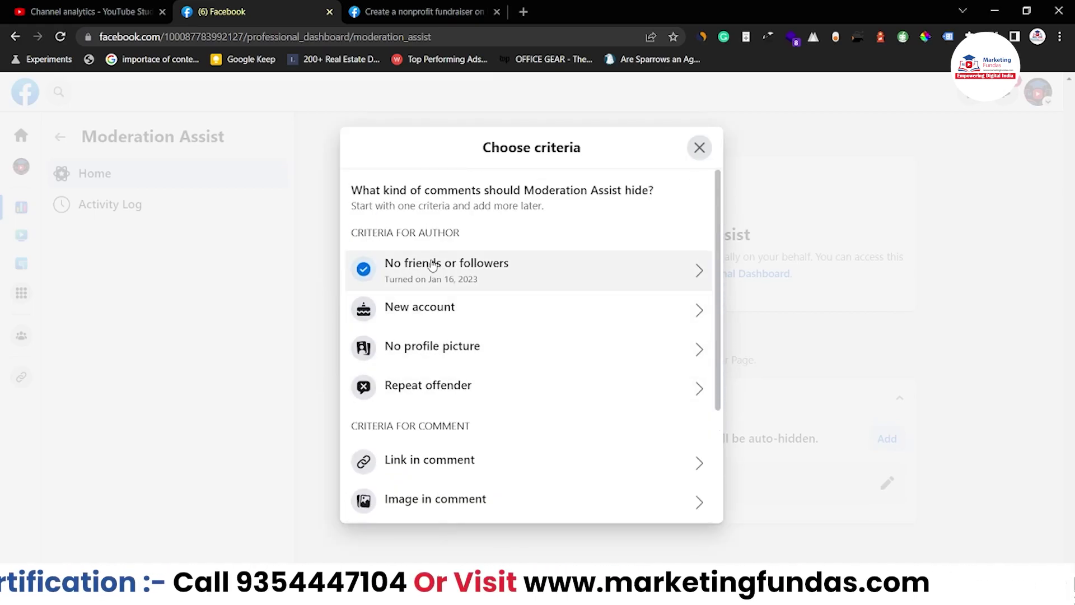
pyautogui.moveTo(353, 233); pyautogui.dragTo(504, 228)
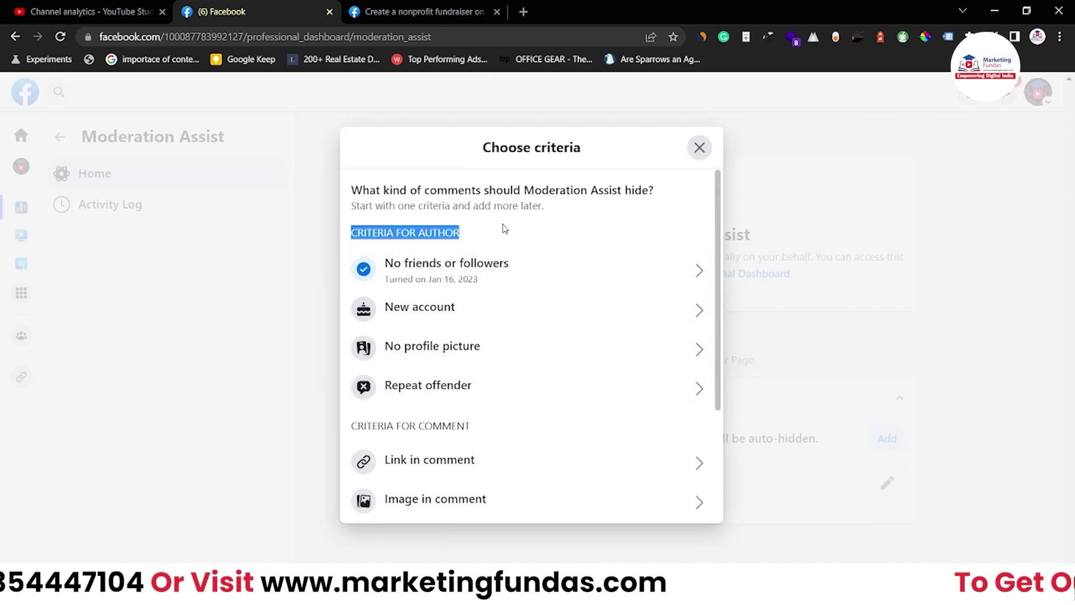
pyautogui.click(533, 239)
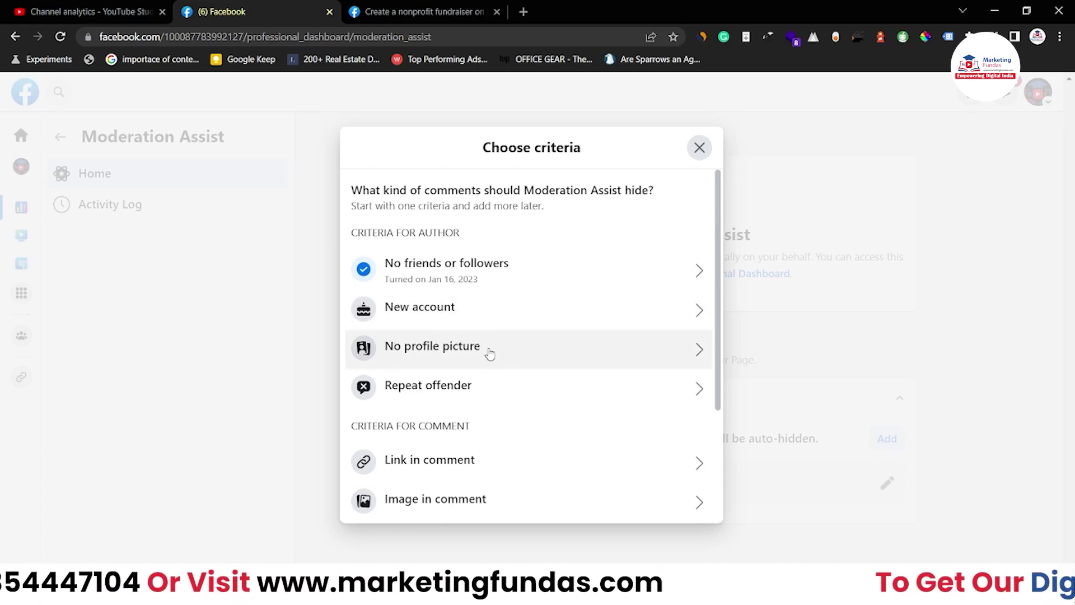
pyautogui.scroll(-1, 490, 353)
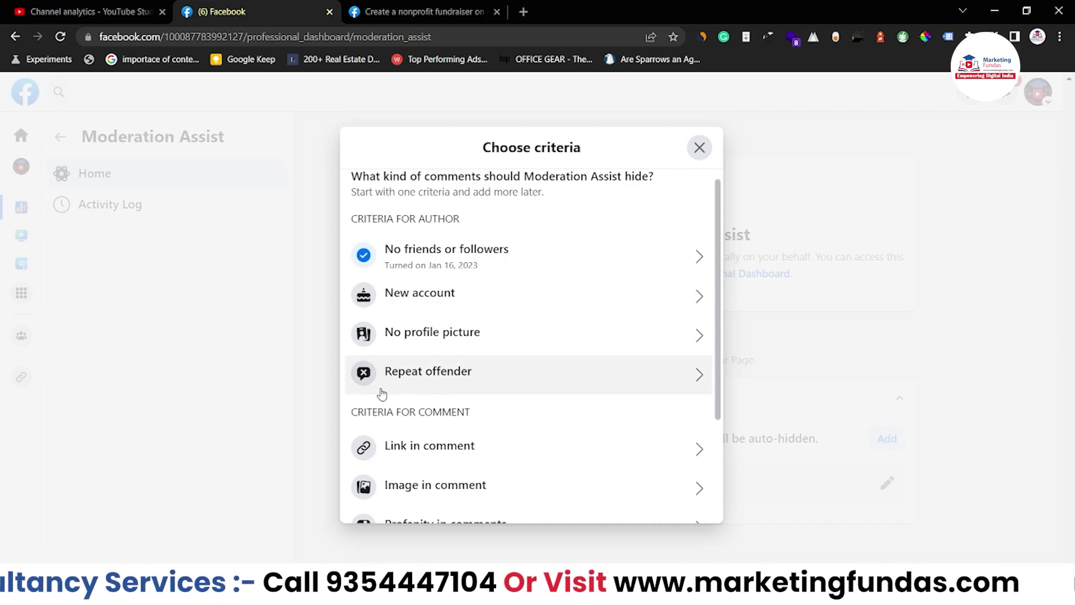
pyautogui.scroll(-1, 382, 393)
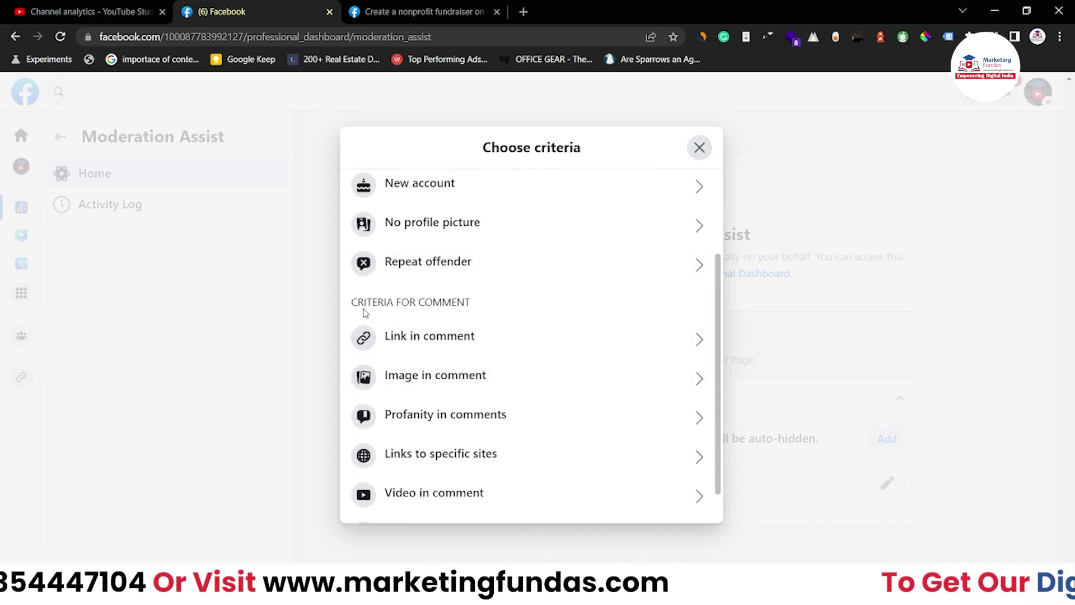
# Step: Browse the comment criteria down to Keywords in comments, then close Choose criteria without adding any
pyautogui.moveTo(473, 303); pyautogui.dragTo(473, 147)
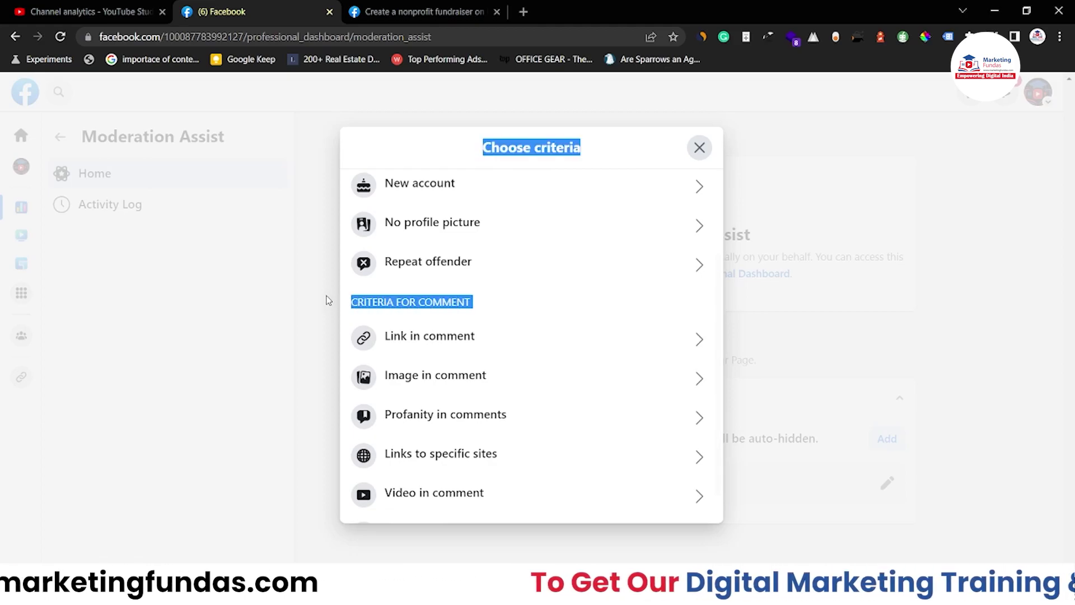
pyautogui.scroll(-1, 464, 281)
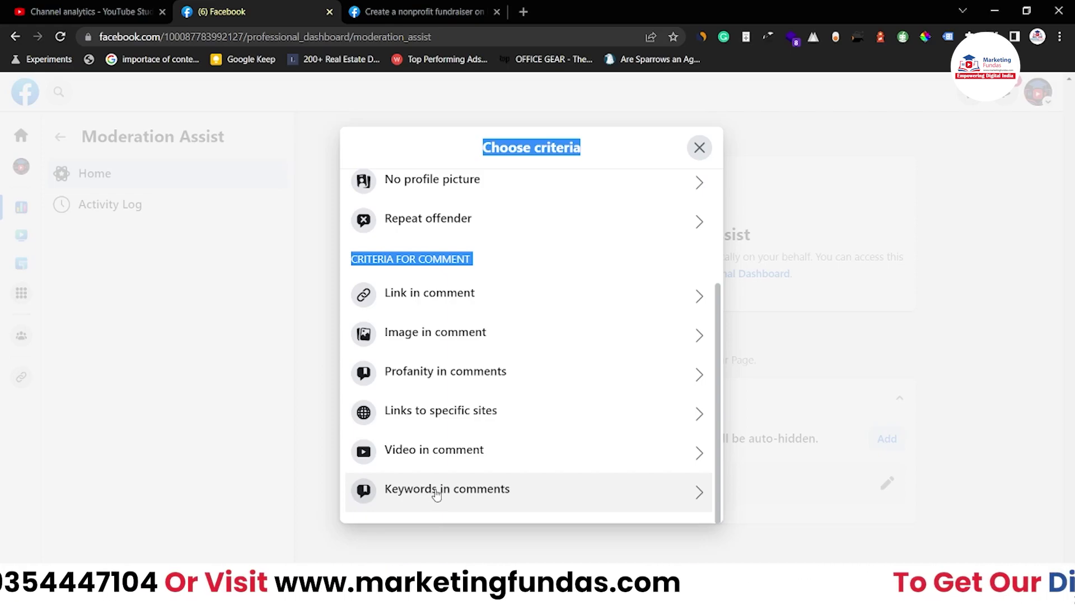
pyautogui.scroll(3, 561, 376)
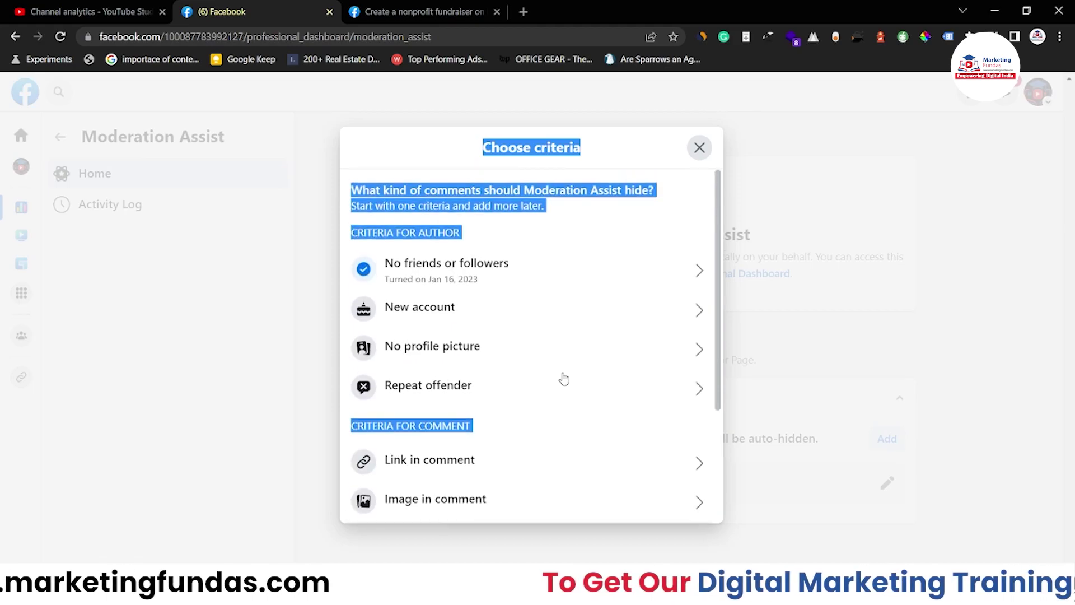
pyautogui.scroll(-3, 647, 223)
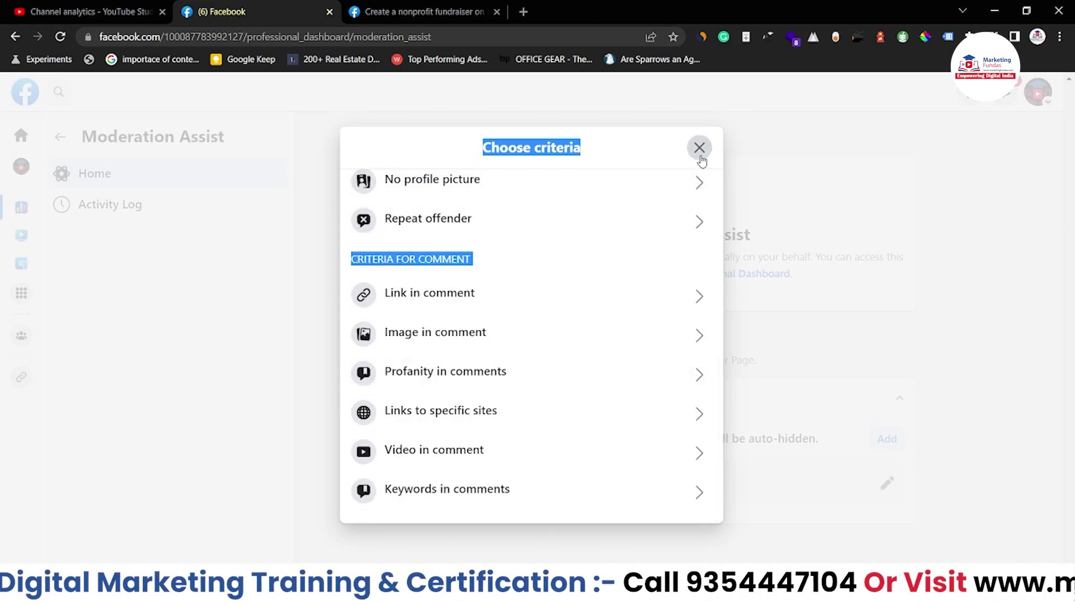
pyautogui.scroll(3, 578, 242)
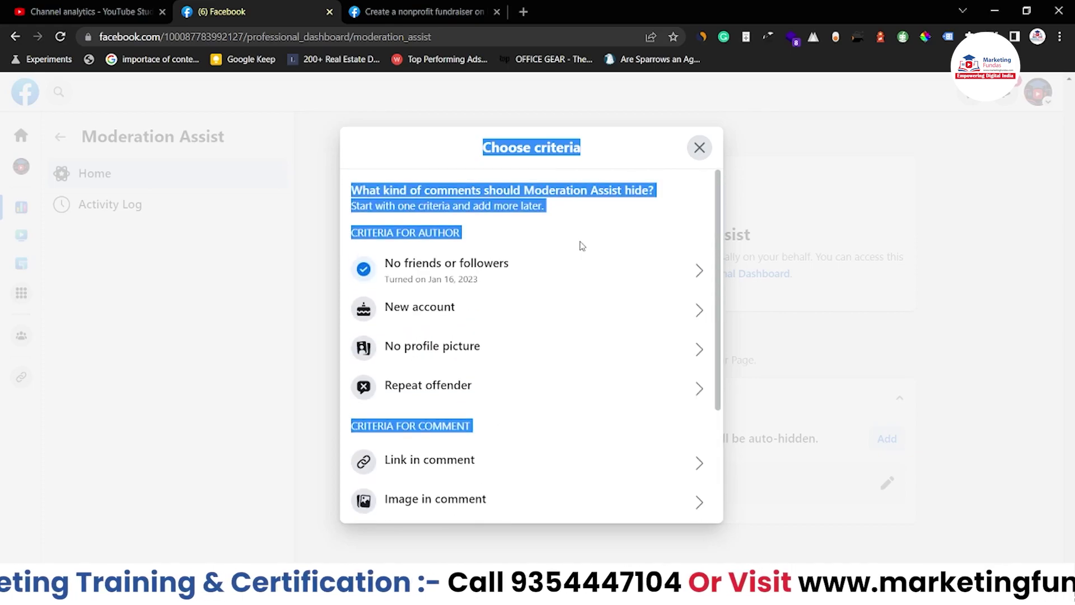
pyautogui.click(697, 147)
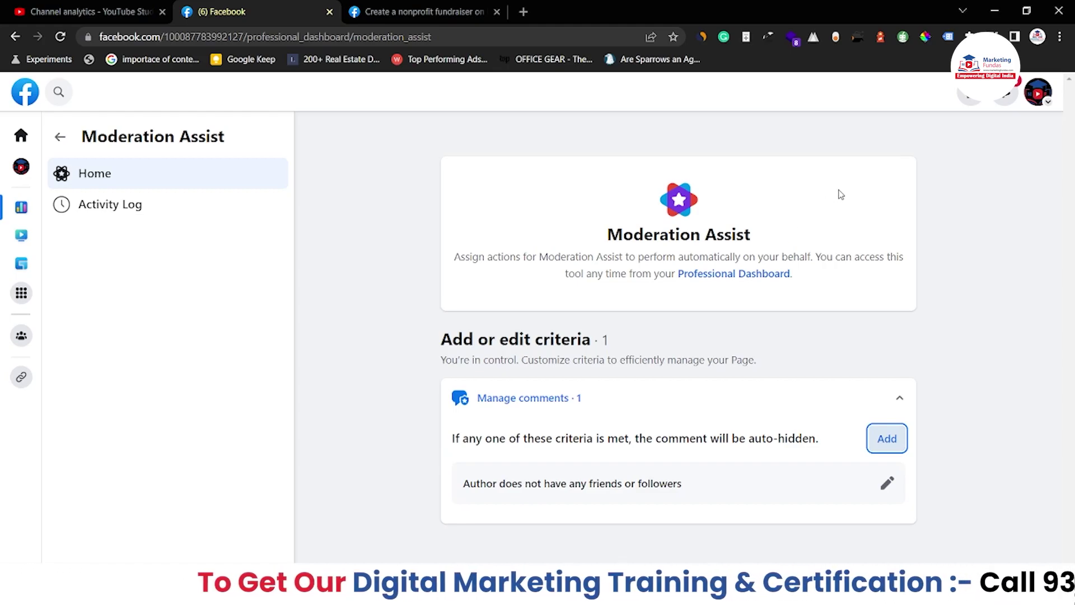
pyautogui.moveTo(608, 235); pyautogui.dragTo(807, 236)
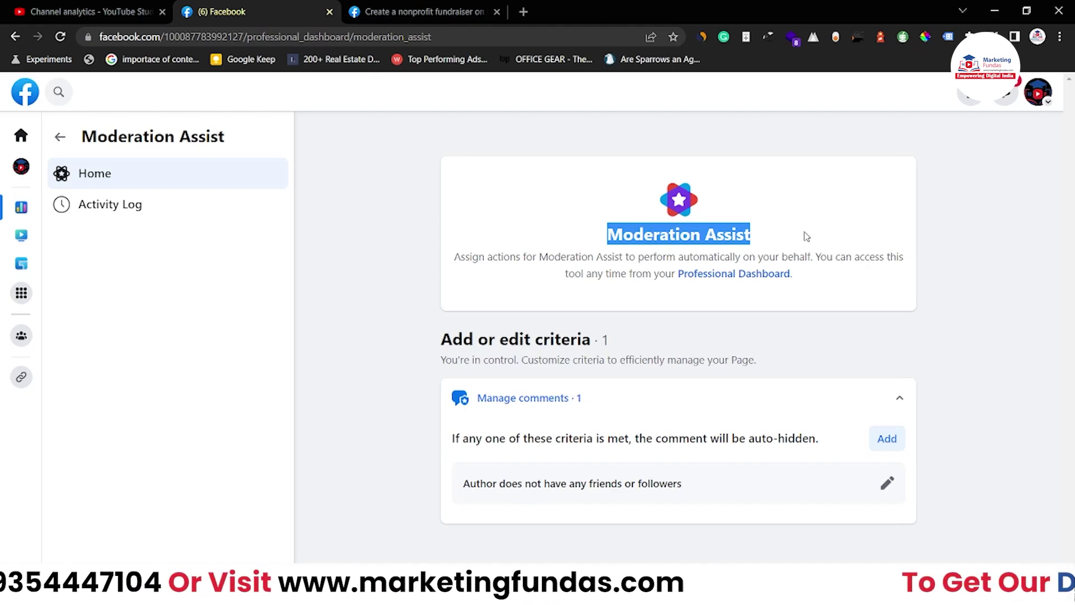
pyautogui.click(806, 236)
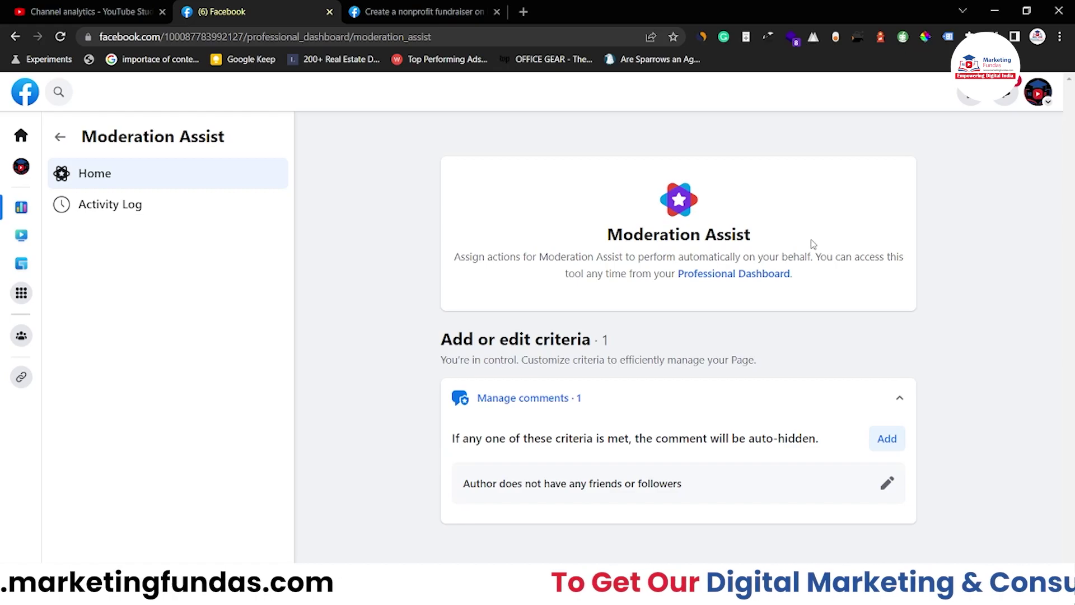